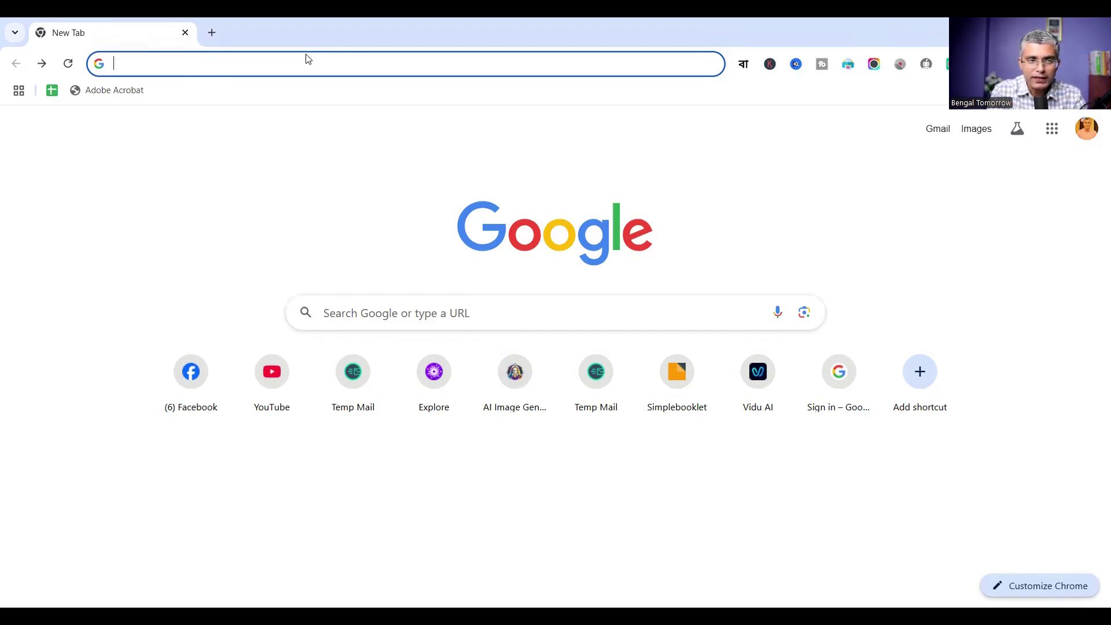
Step: Search Google for "pikzels ai" and open the Pikzels website's free trial
text(p)
text(ik)
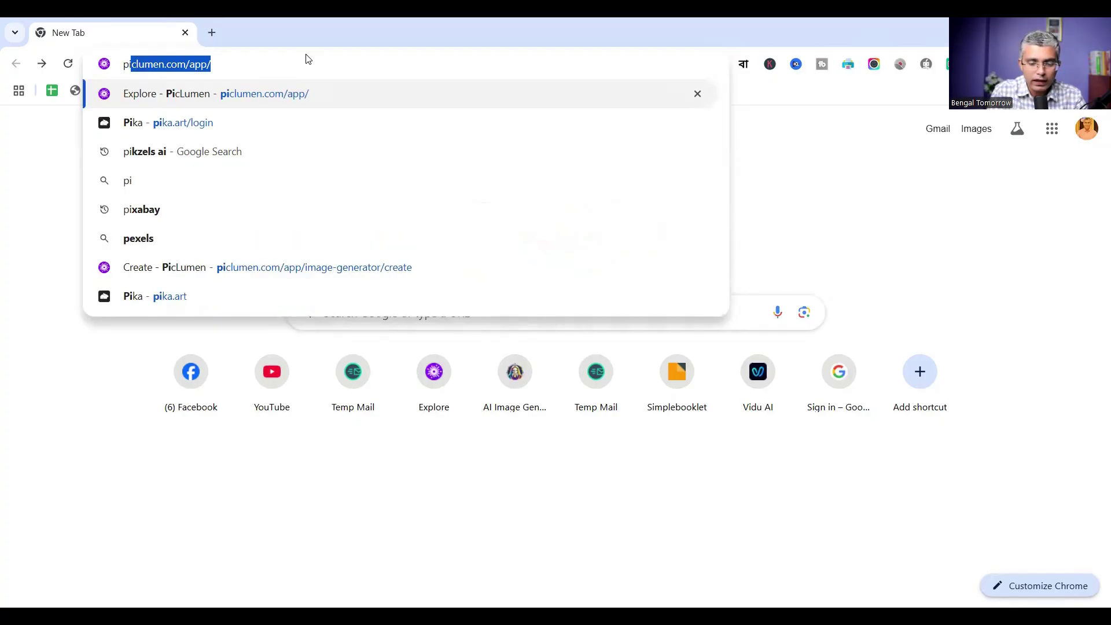
text(zels ai)
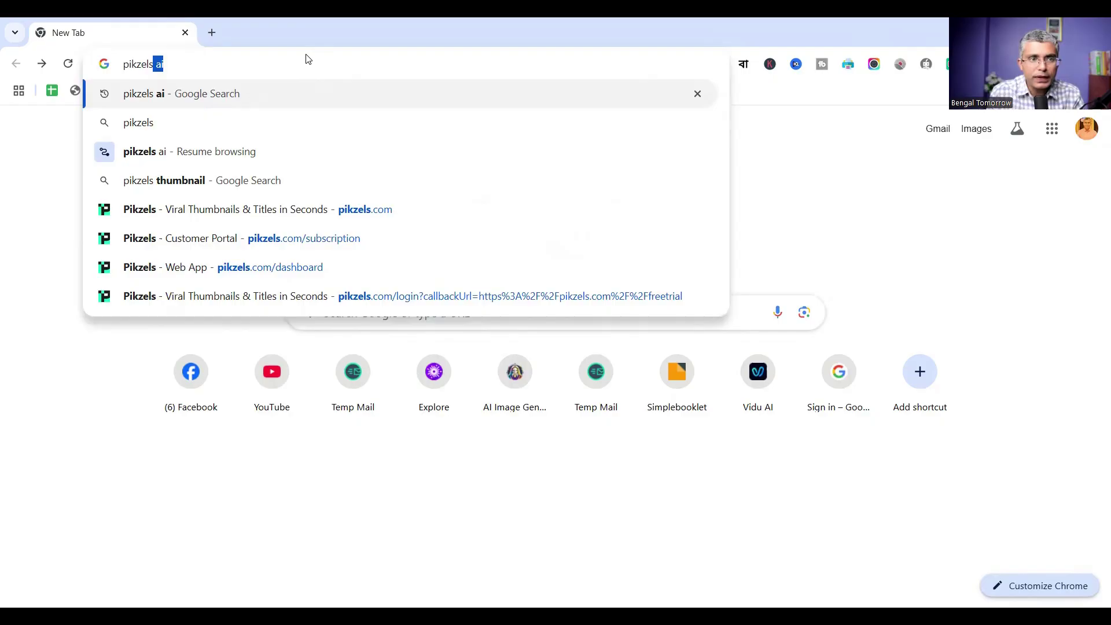
click(164, 94)
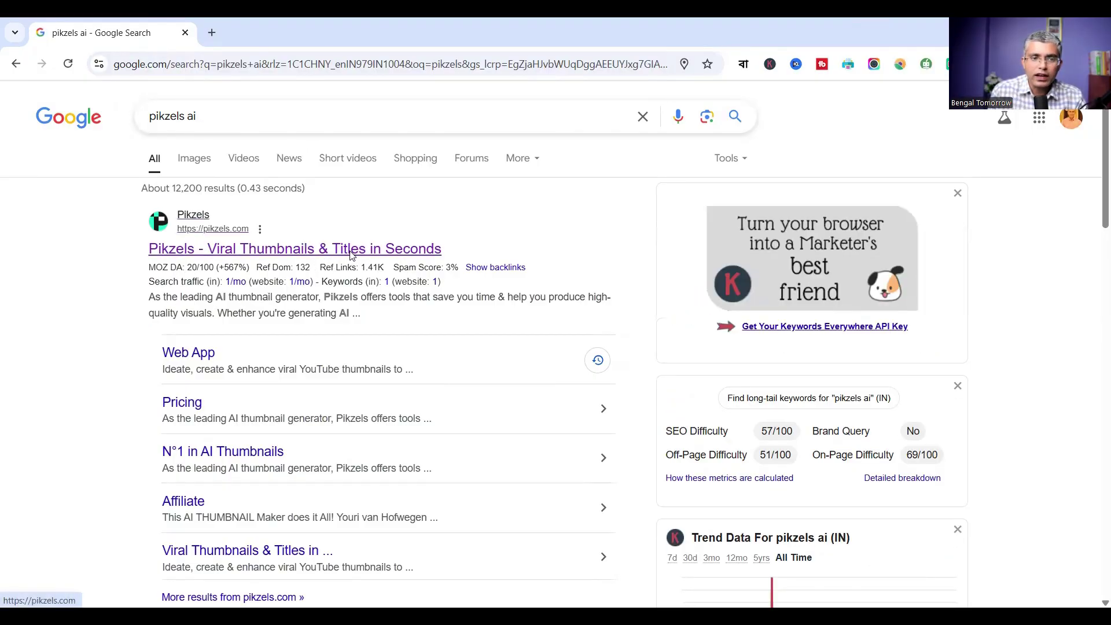
click(354, 255)
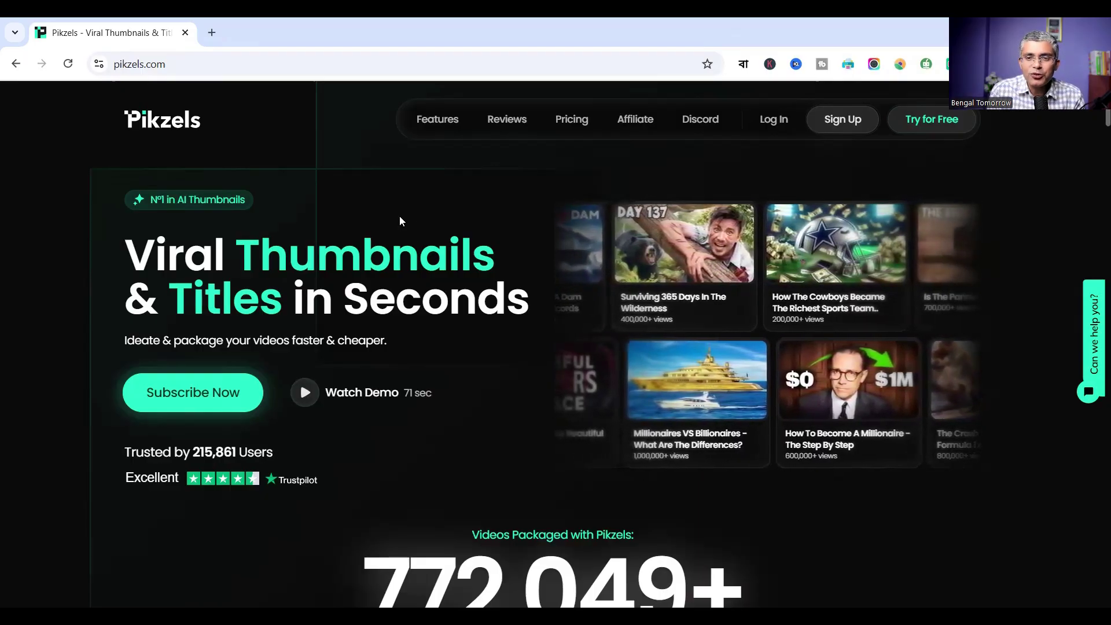
click(916, 126)
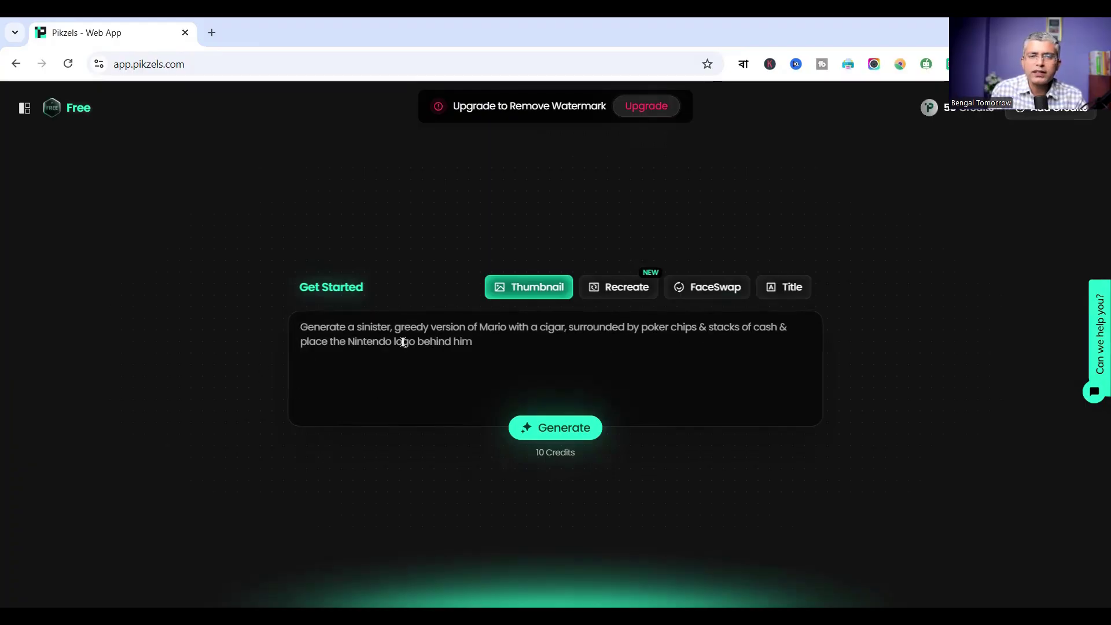
Step: Generate a thumbnail from the prompt "Create Story Animation with Canva"
click(401, 341)
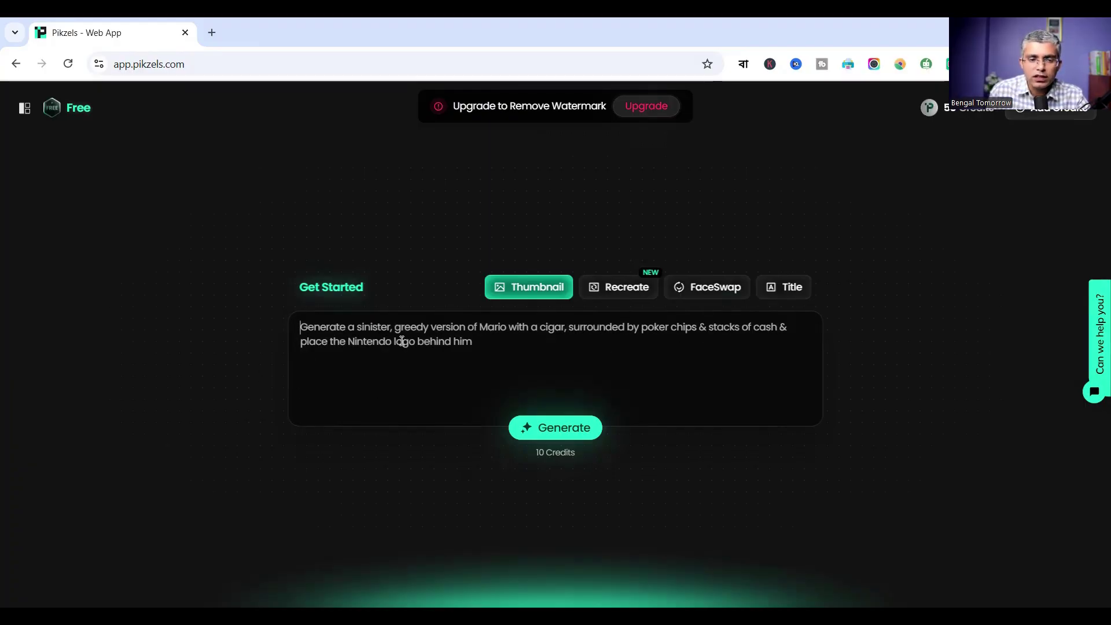
text(Create Story)
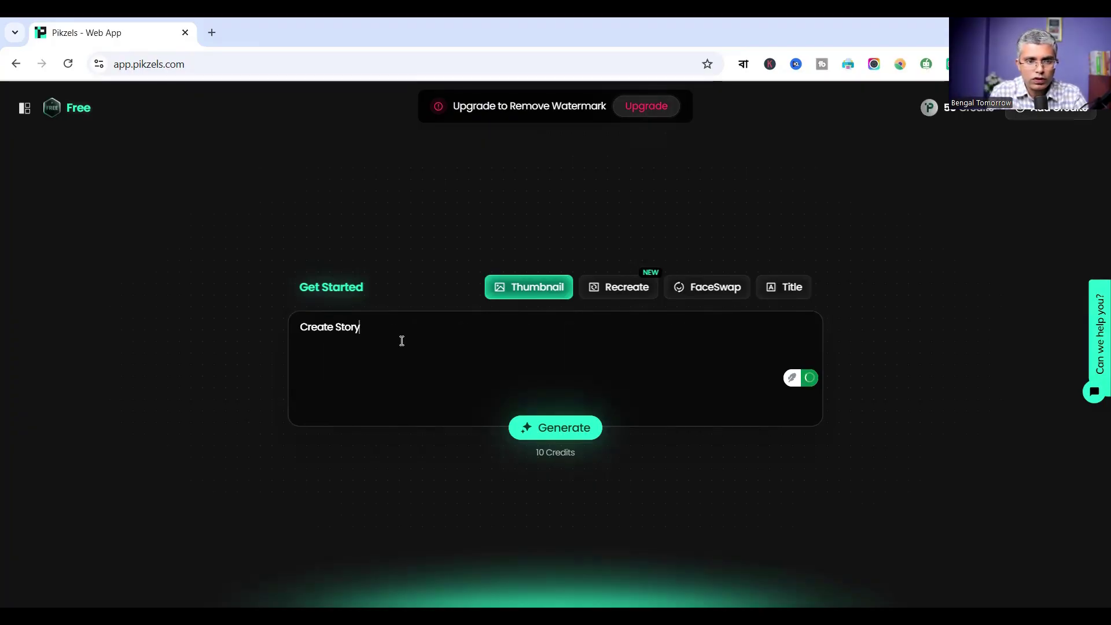
text( Animation )
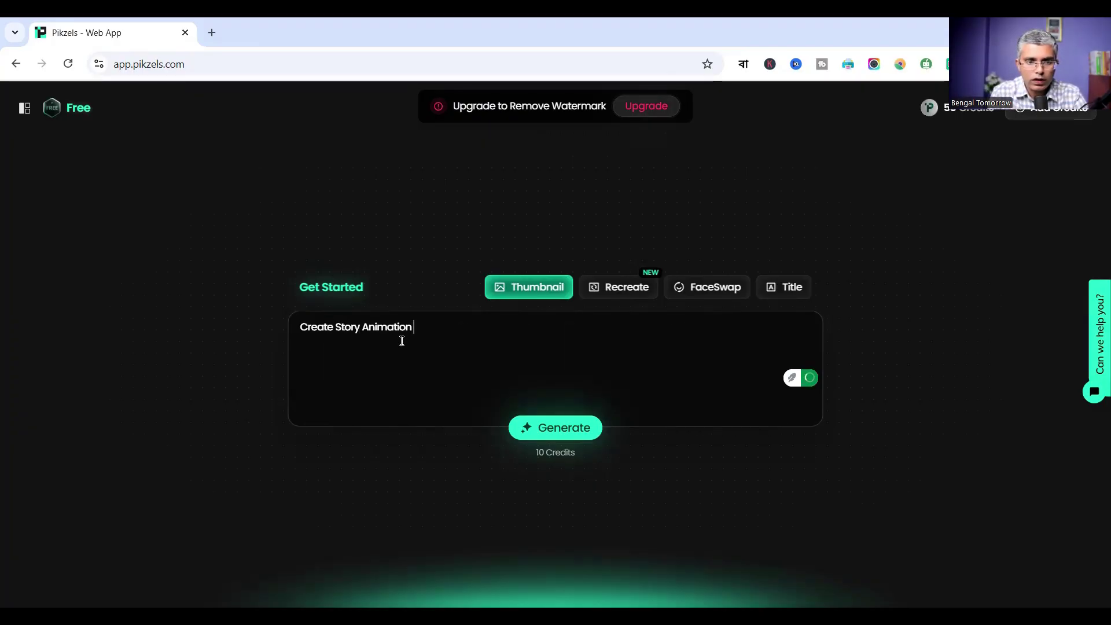
text(with Canva)
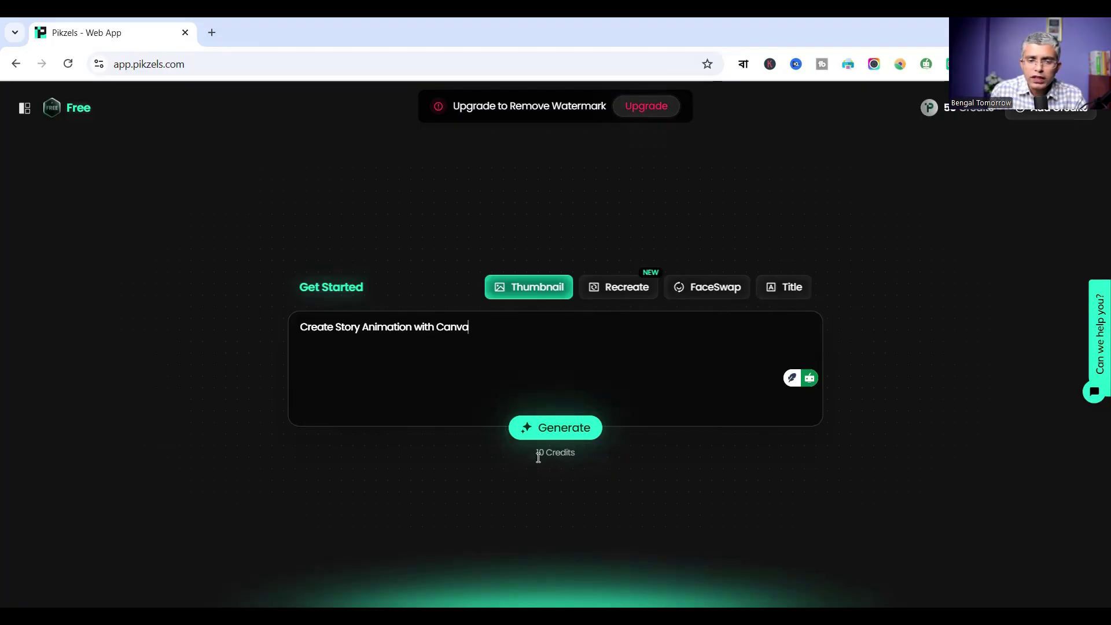
click(572, 430)
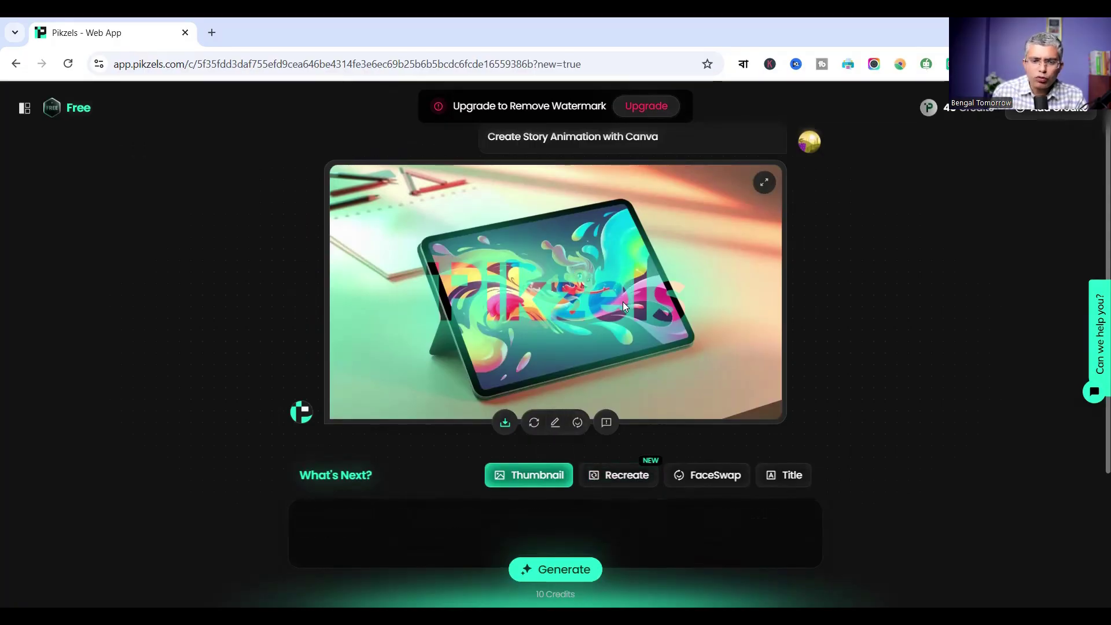
Step: Regenerate the tablet thumbnail with the edit prompt "please insert a cartoon character who draws the whiteboard animation"
click(556, 427)
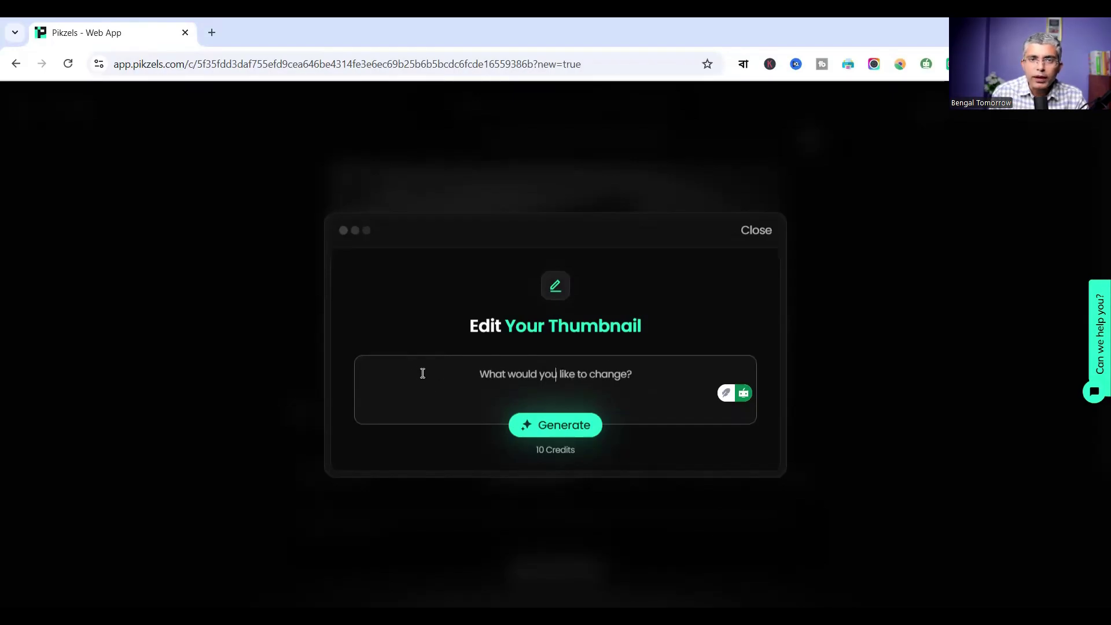
text(p)
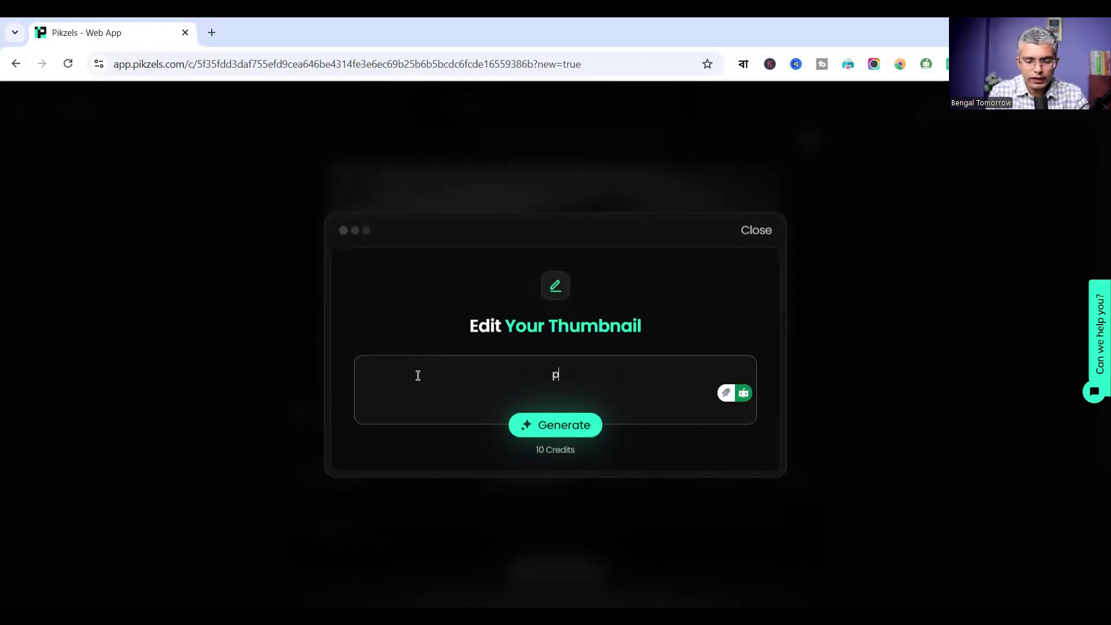
text(lease inse)
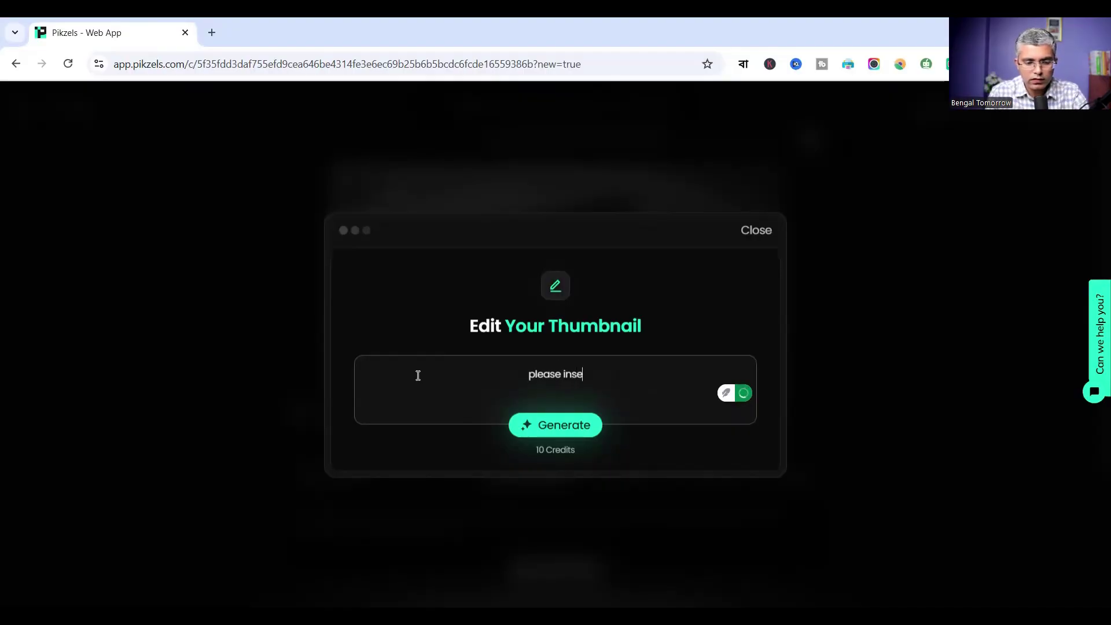
text(rt a cartoon cha)
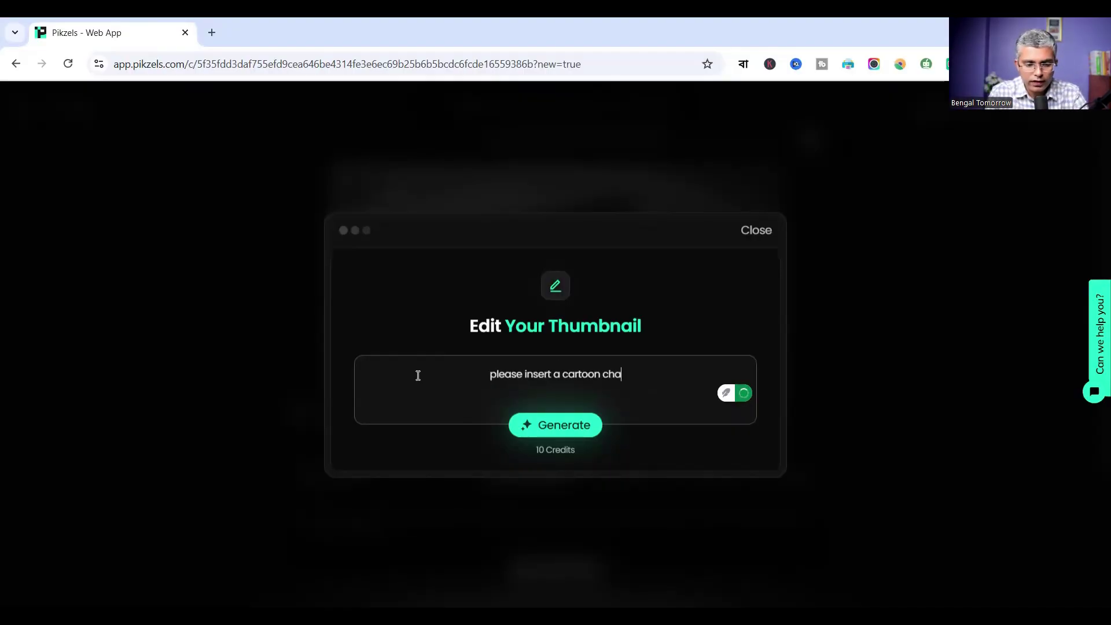
text(racter who dr)
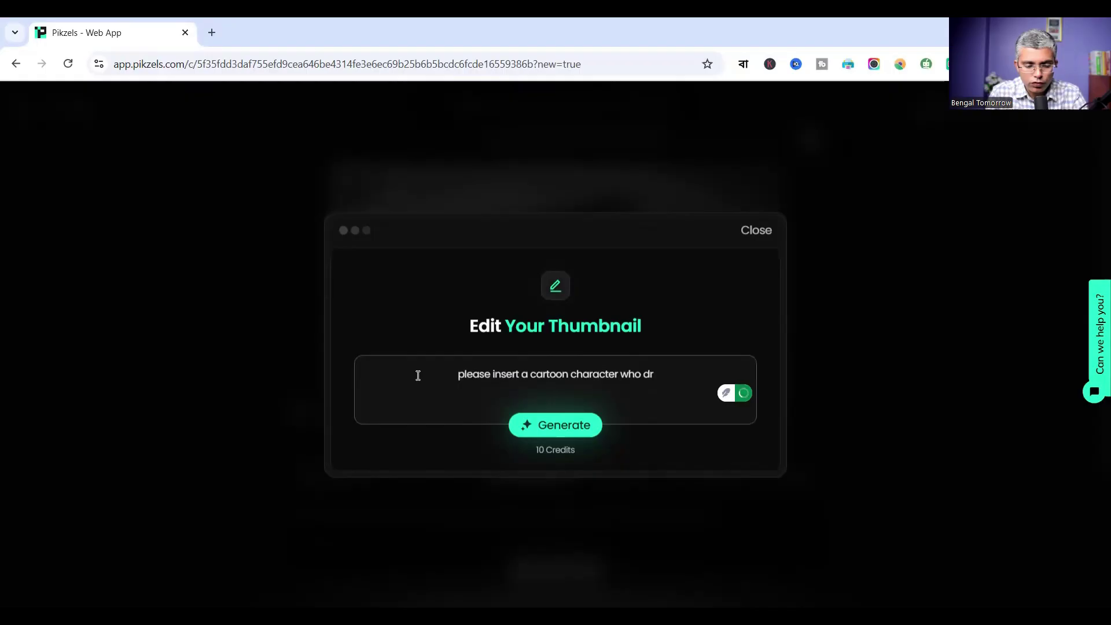
text(aws th)
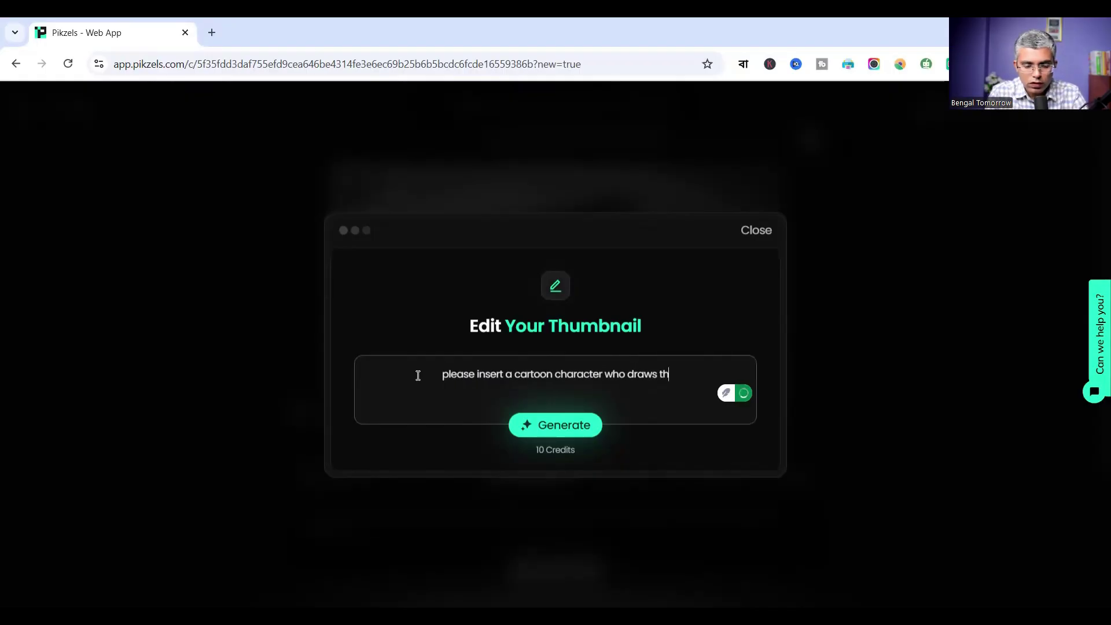
text(e white bo)
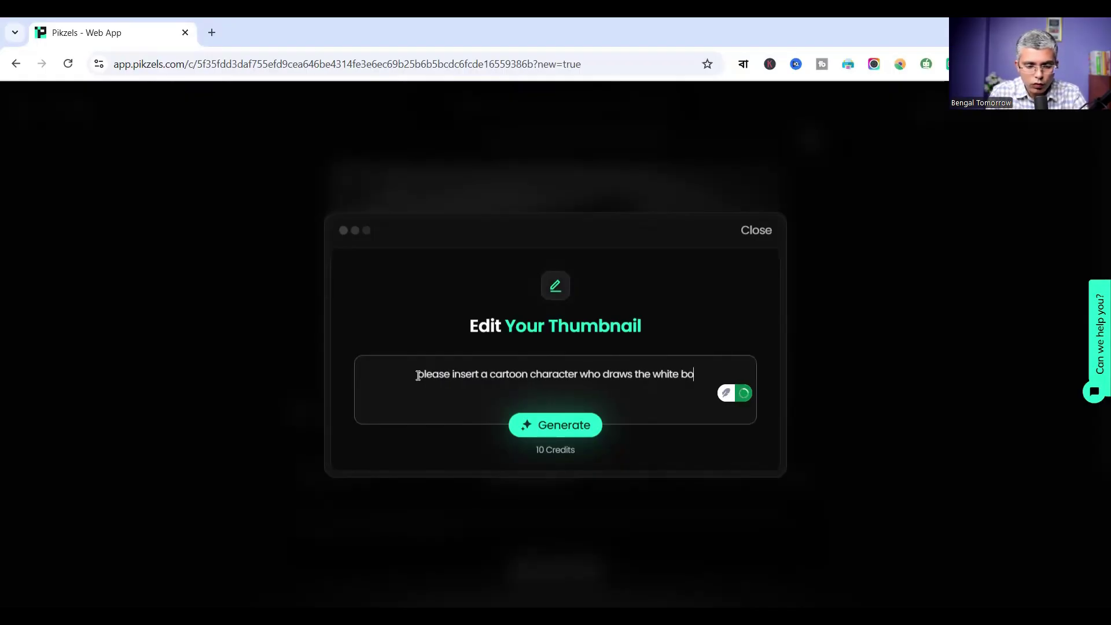
text(ard animatio)
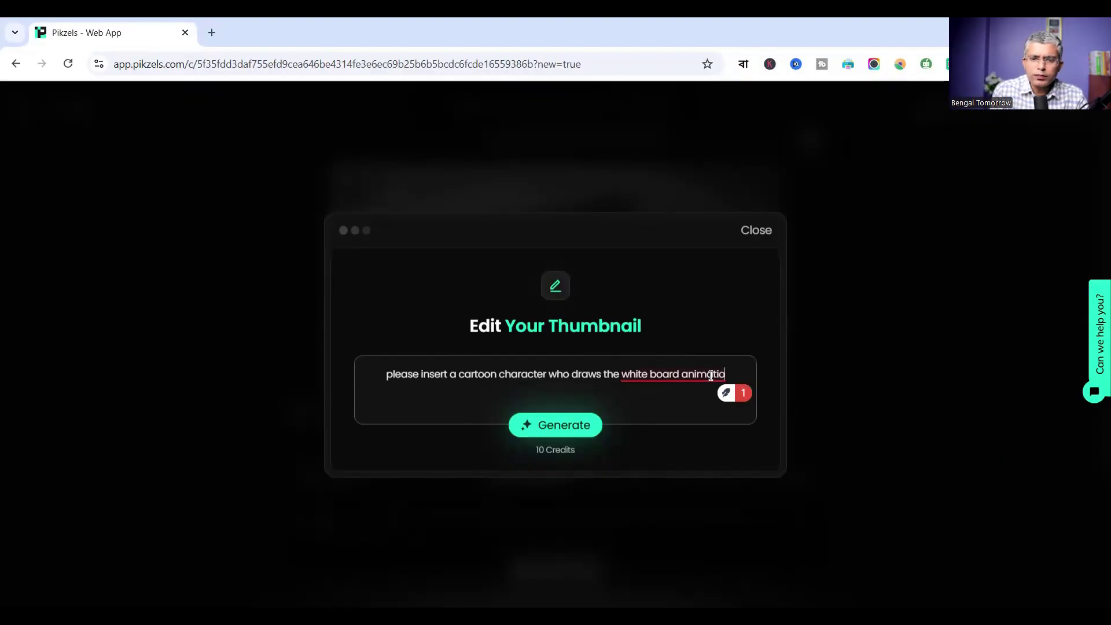
mouse_move(721, 377)
click(724, 415)
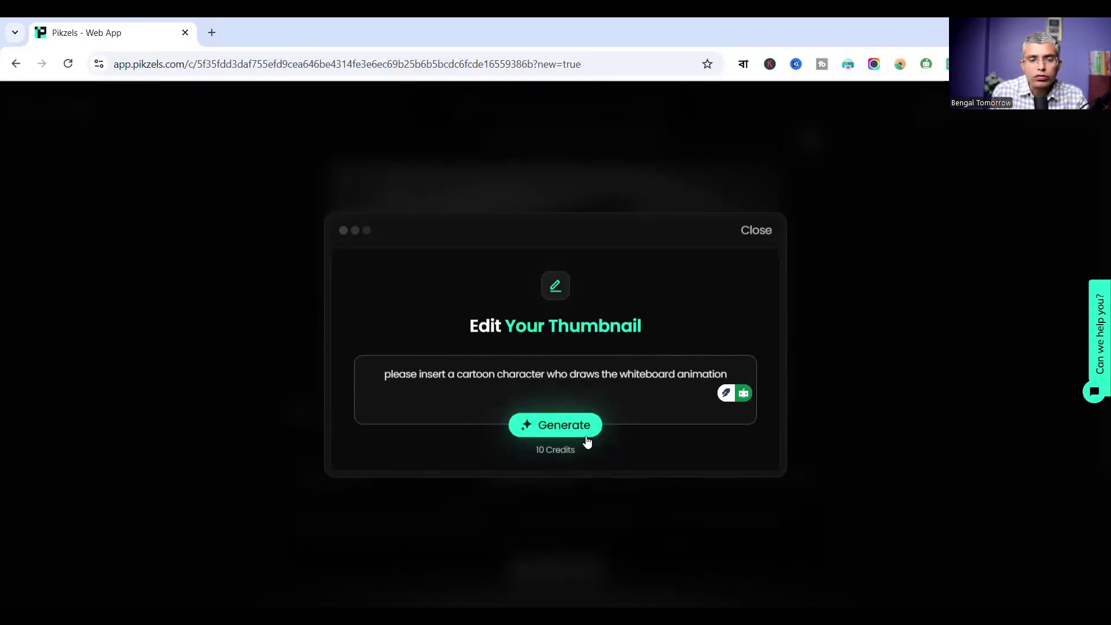
click(571, 429)
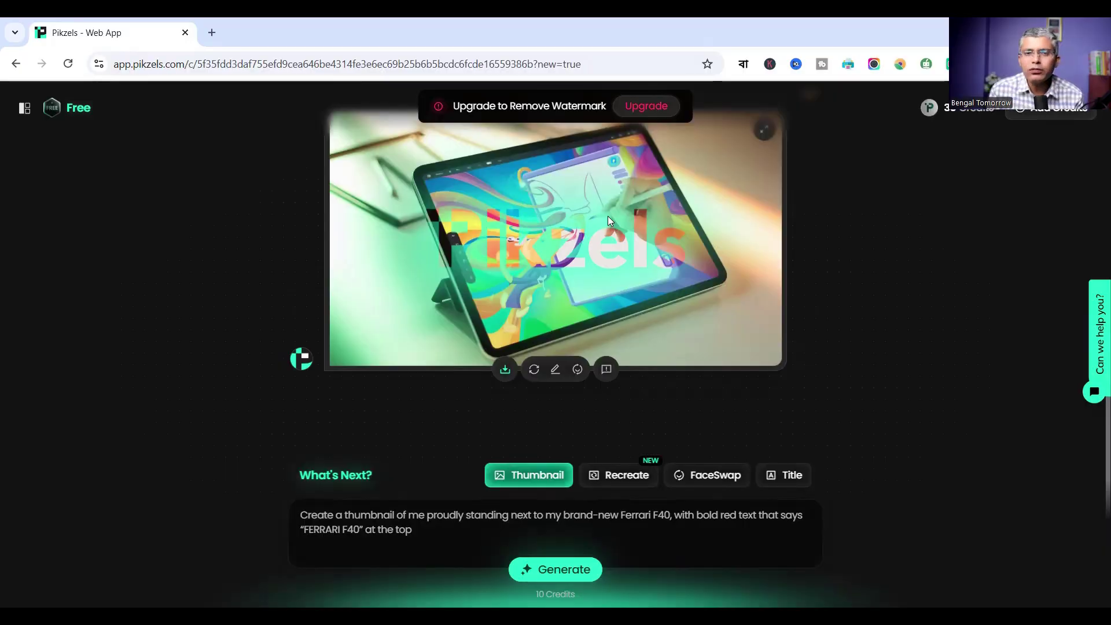
scroll(608, 217, down, 4)
scroll(663, 301, down, 3)
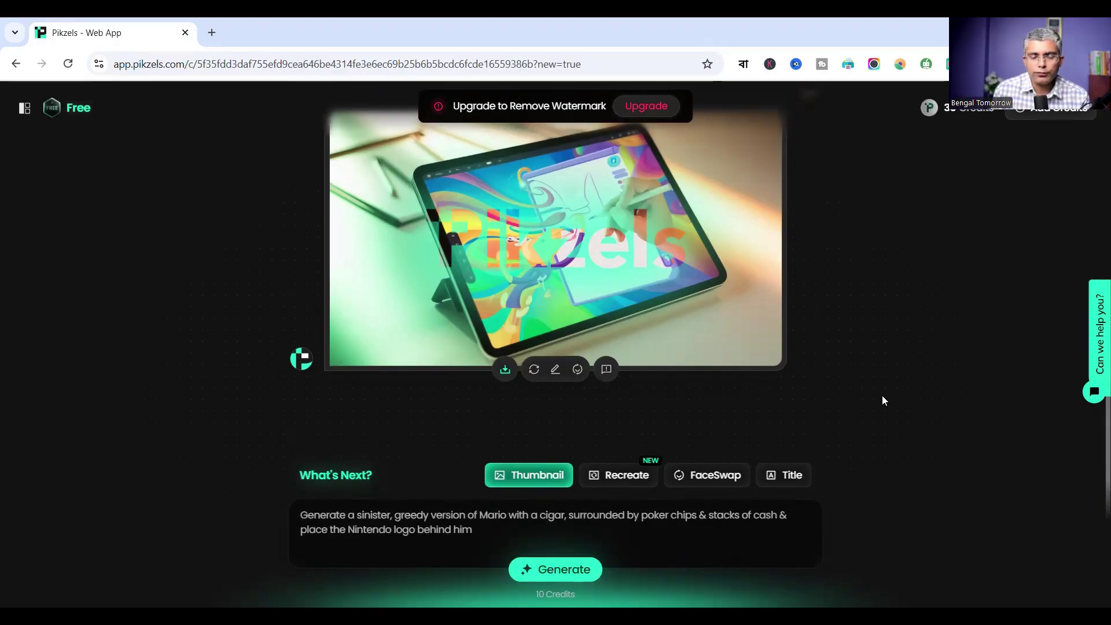
Step: Choose the Recreate mode and copy the share link of MrBeast's YouTube video "I Survived The 5 Deadliest Places On Earth"
click(630, 480)
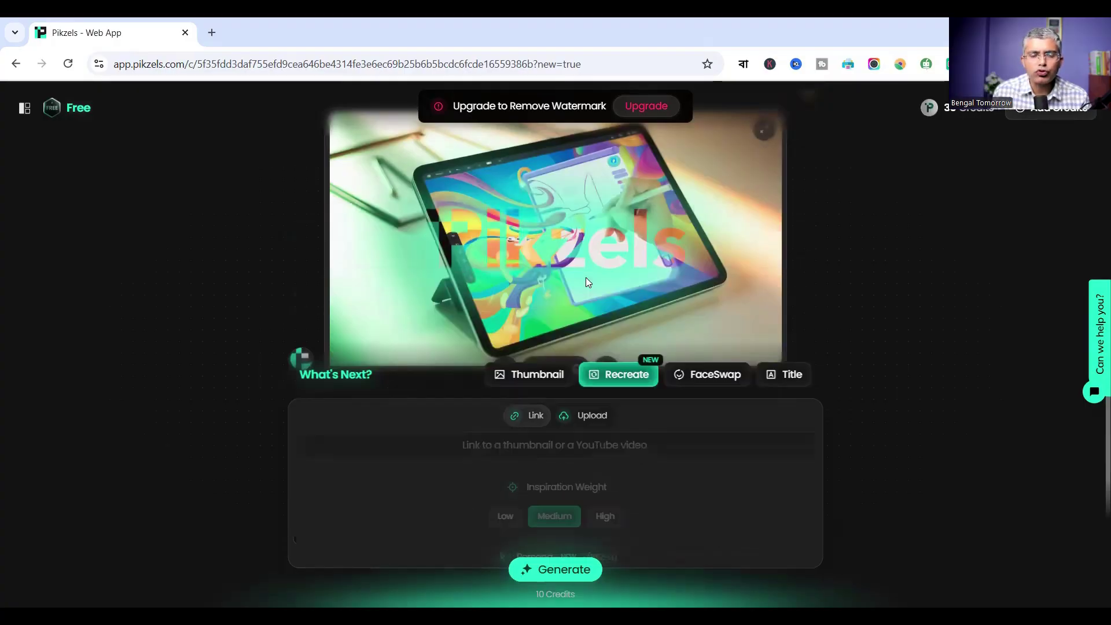
click(586, 480)
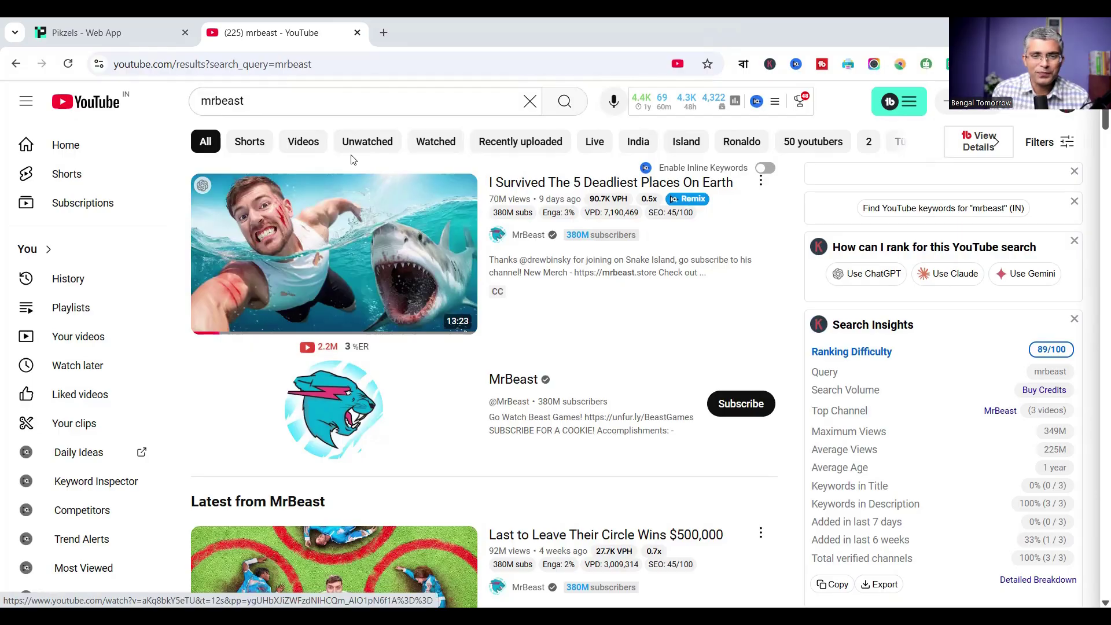
click(762, 183)
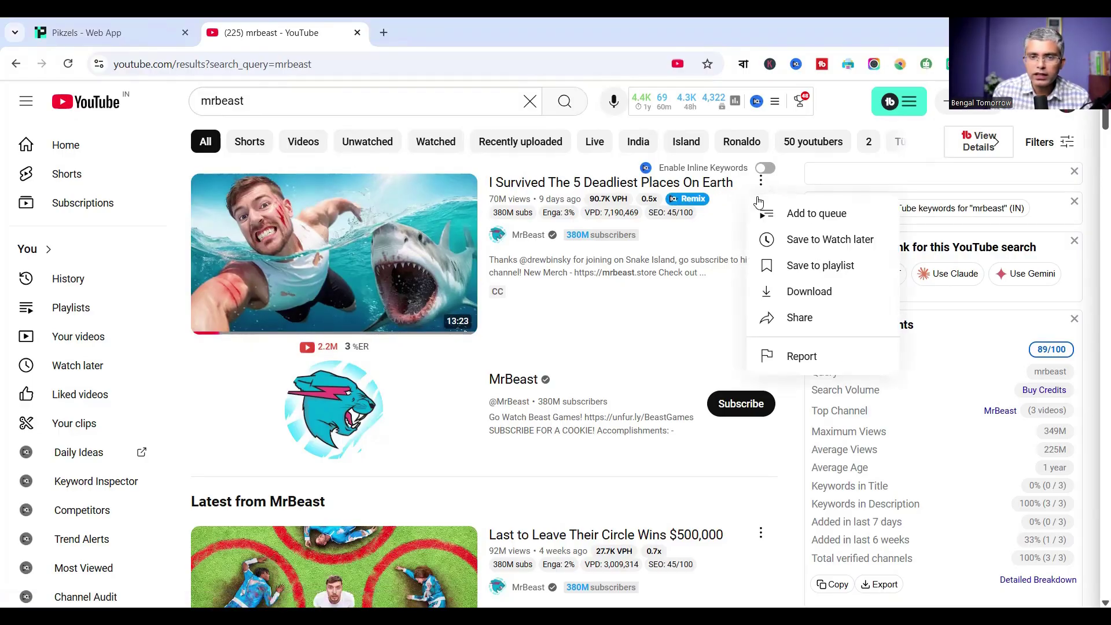
click(800, 318)
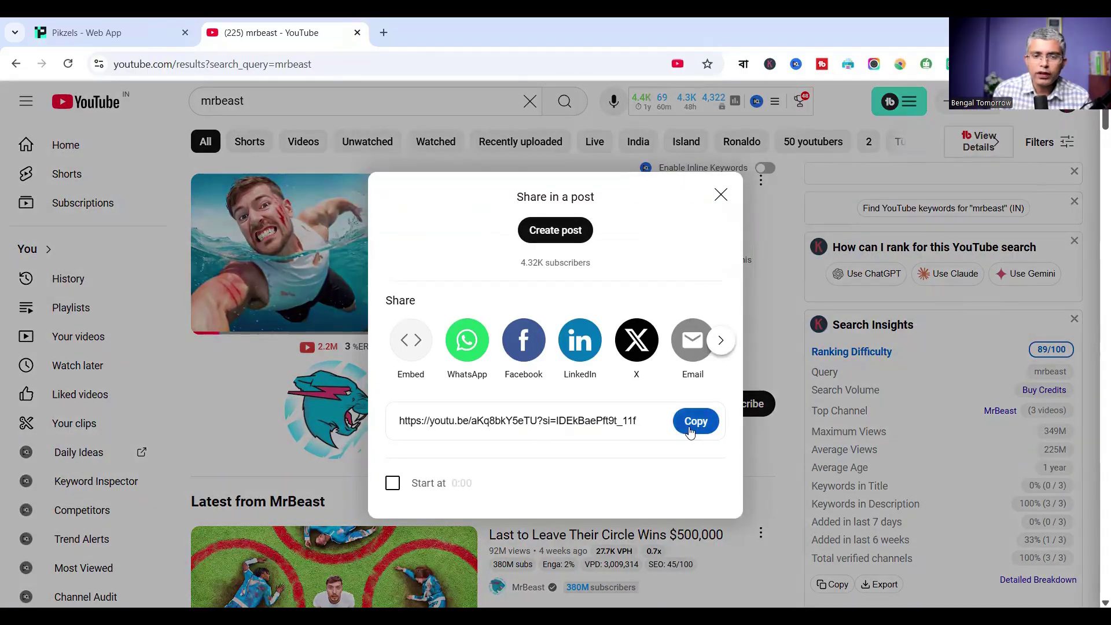
click(692, 428)
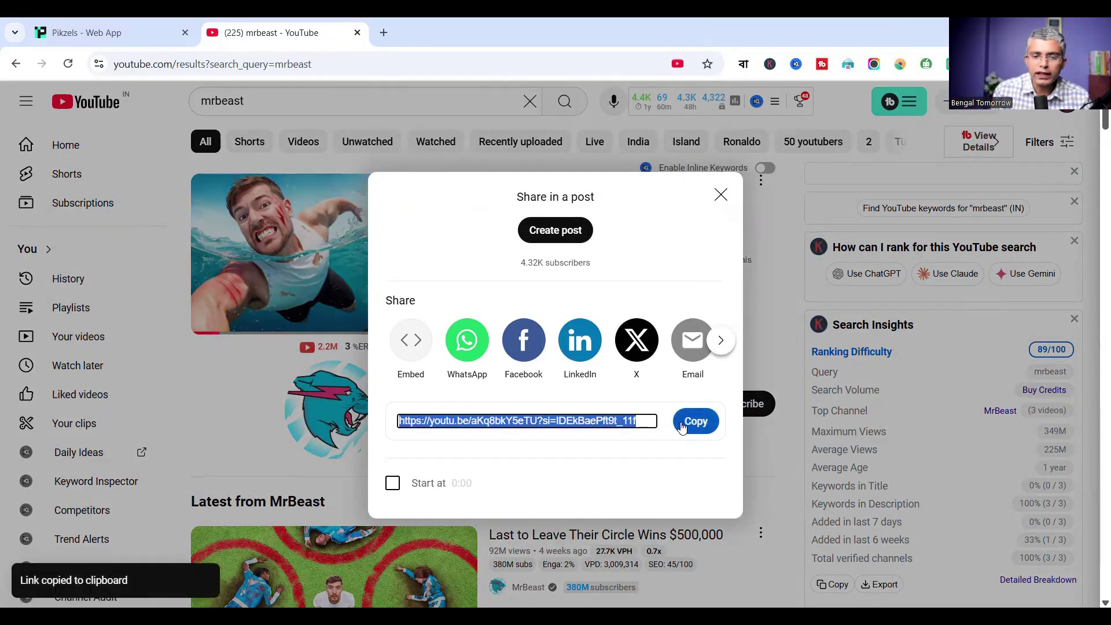
Step: Return to Pikzels and paste the copied YouTube video link as the source for Recreate
click(94, 25)
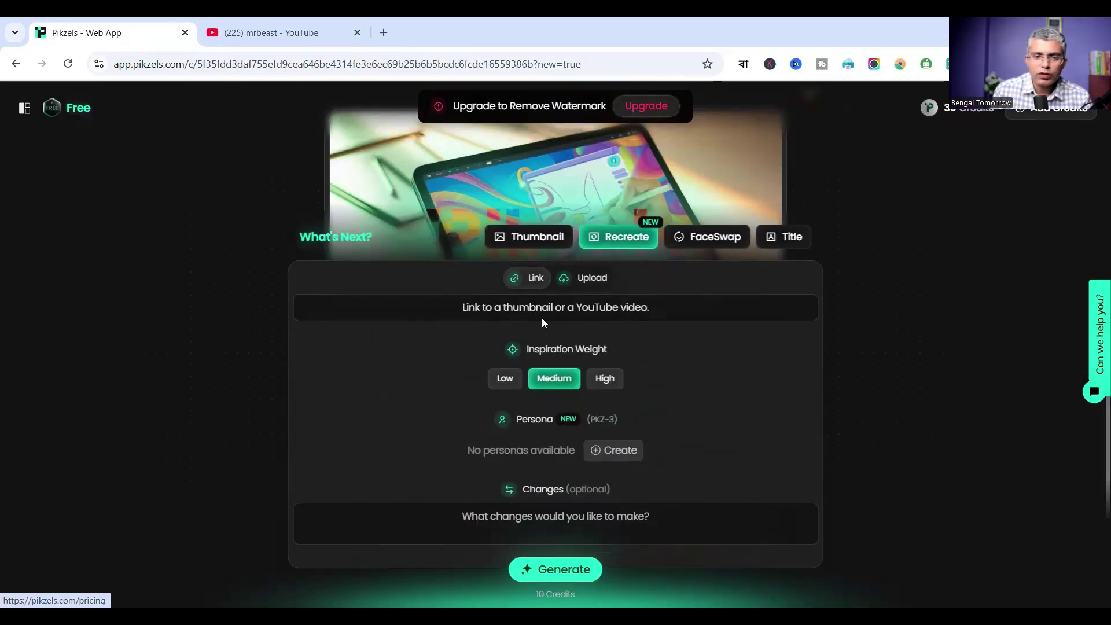
click(538, 307)
right_click(538, 308)
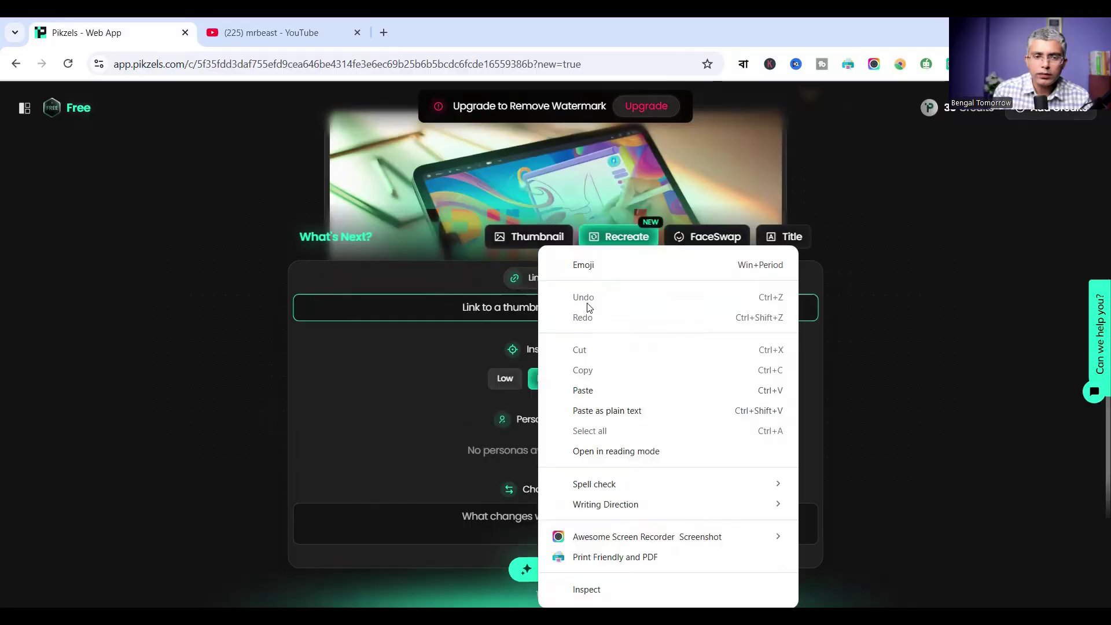
click(585, 391)
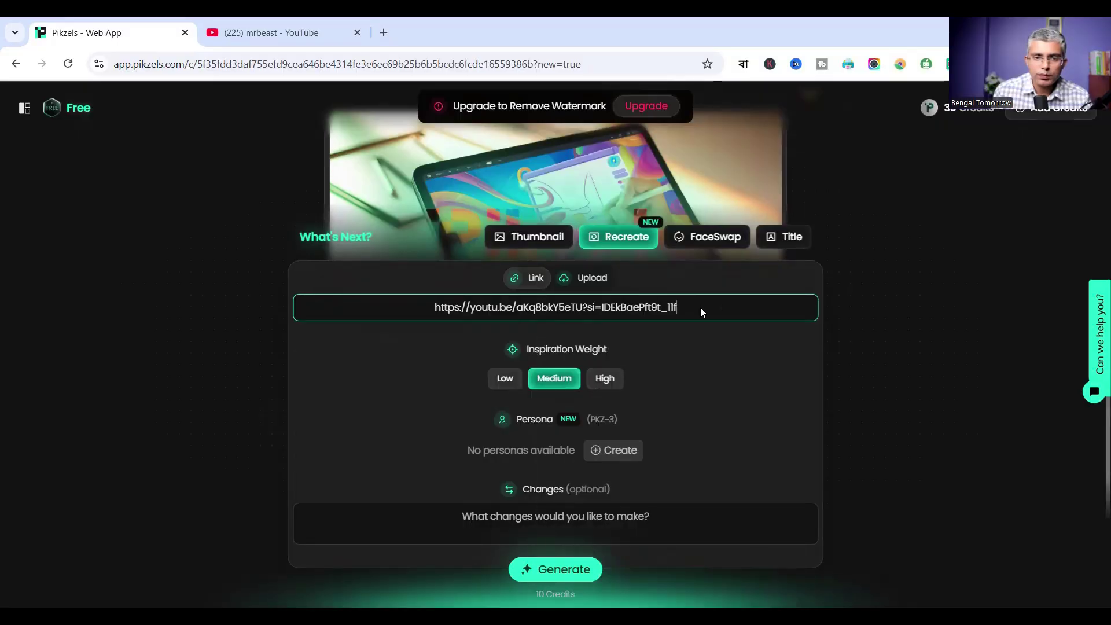
Step: Set the Inspiration Weight to High and generate the recreated thumbnail without any described changes
click(604, 379)
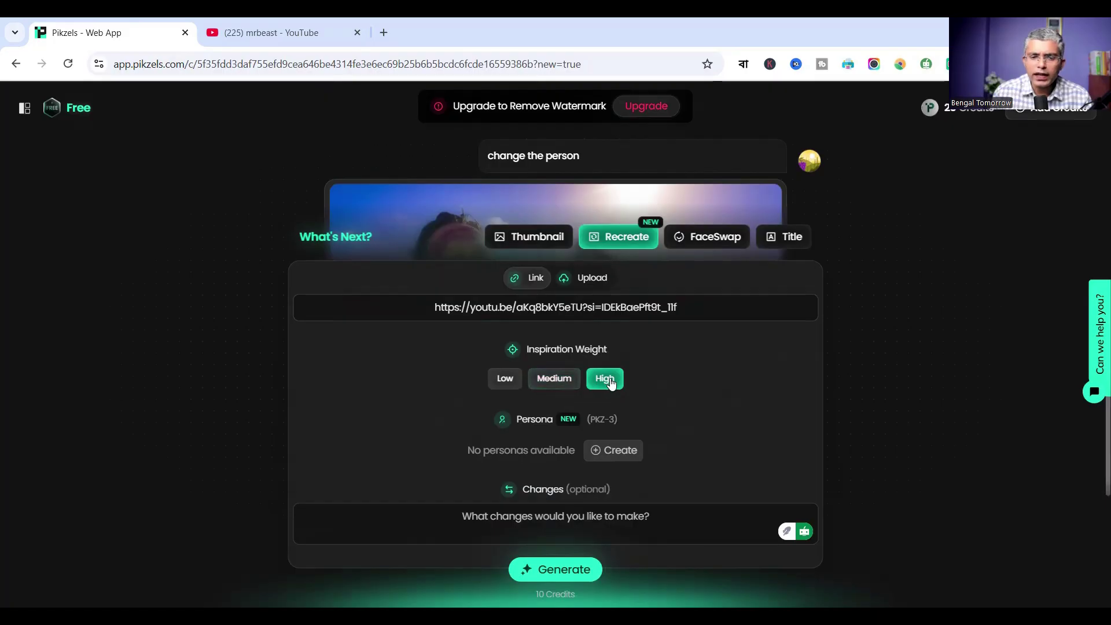
click(475, 524)
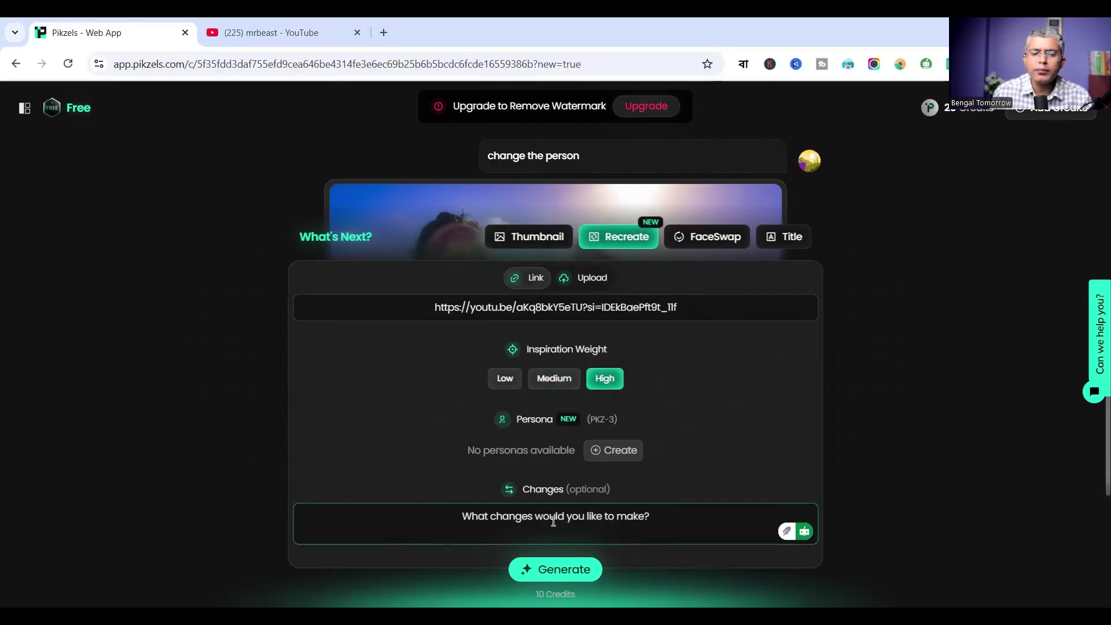
click(570, 570)
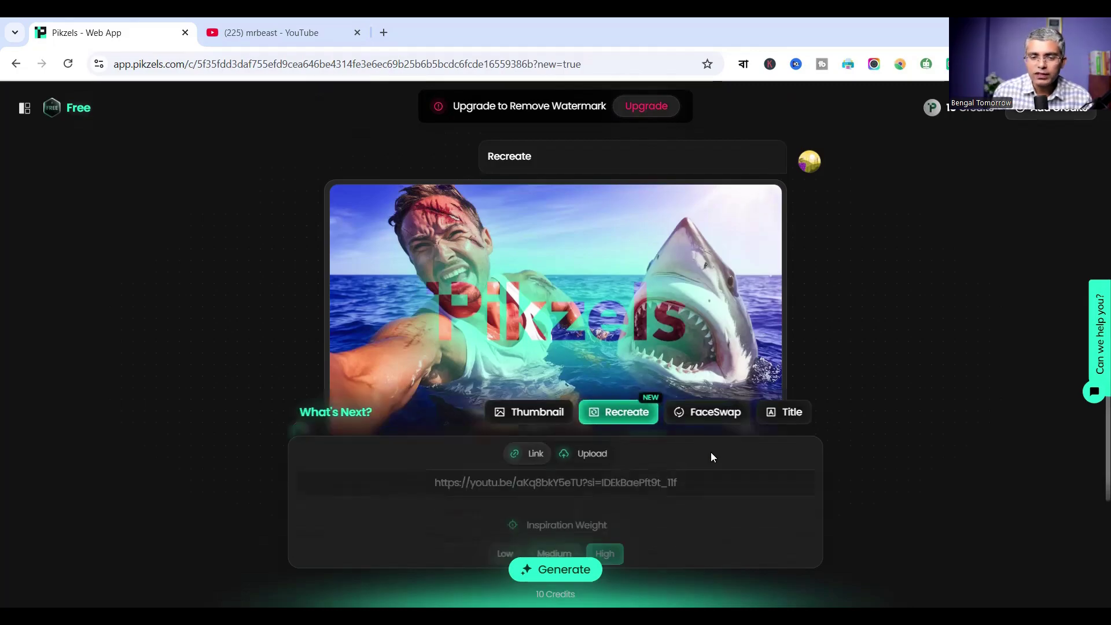
Step: Generate a FaceSwap of the recreated shark thumbnail using a face photo uploaded from the Downloads folder
click(716, 242)
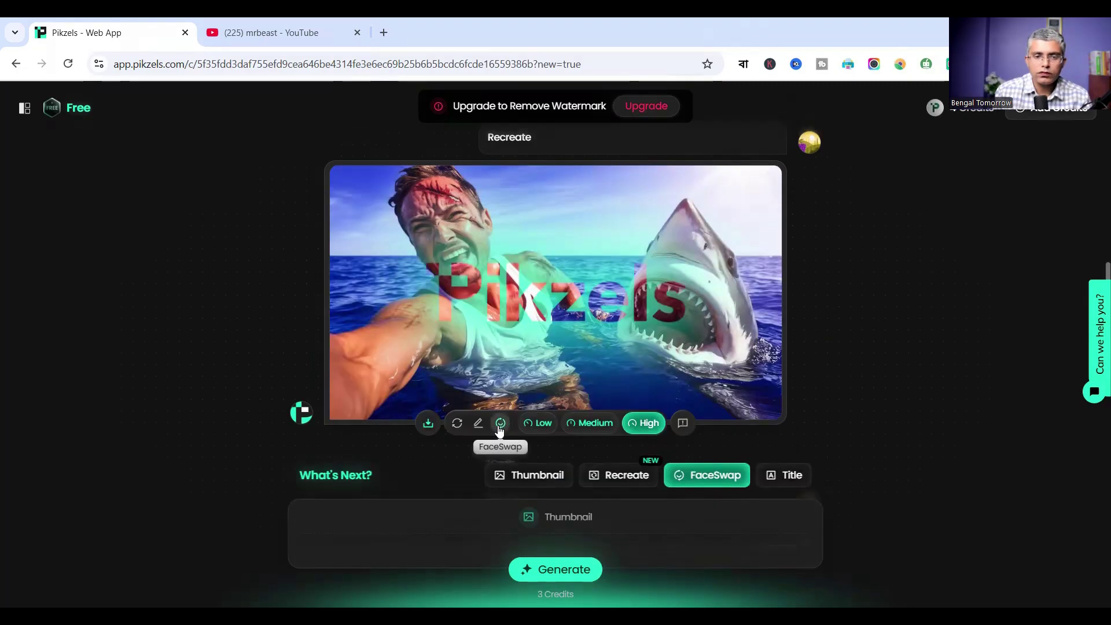
click(500, 426)
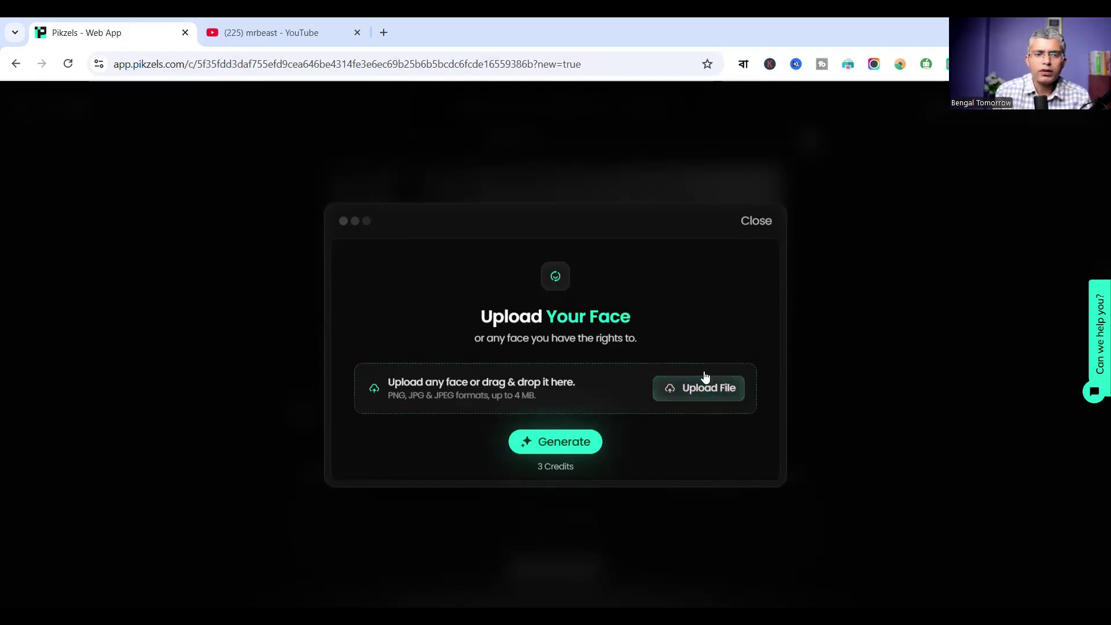
click(709, 391)
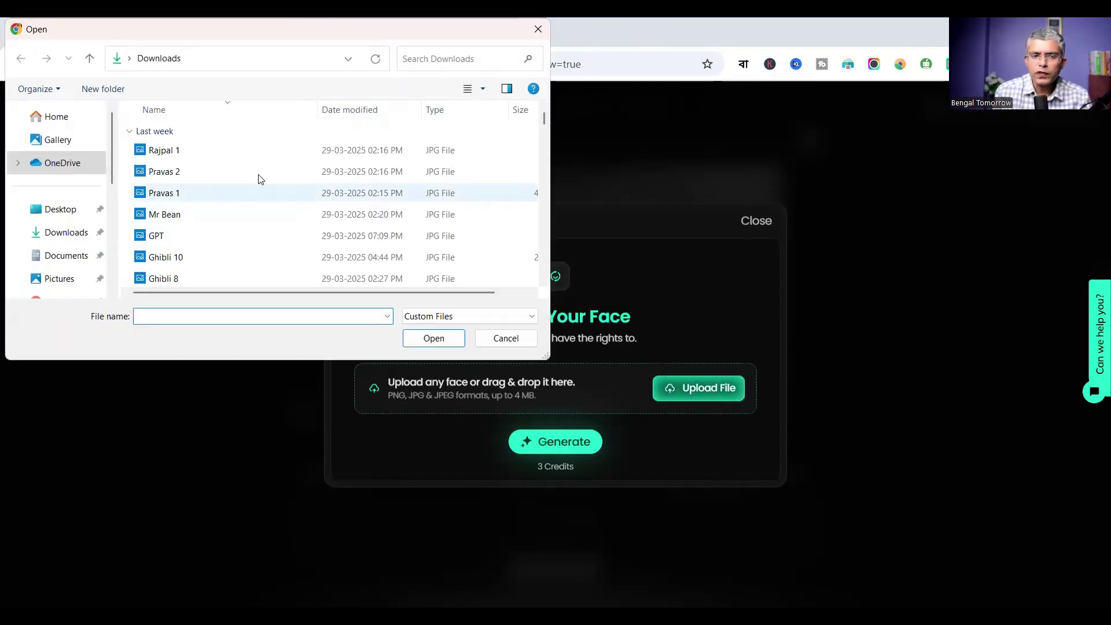
scroll(224, 185, down, 5)
double_click(227, 175)
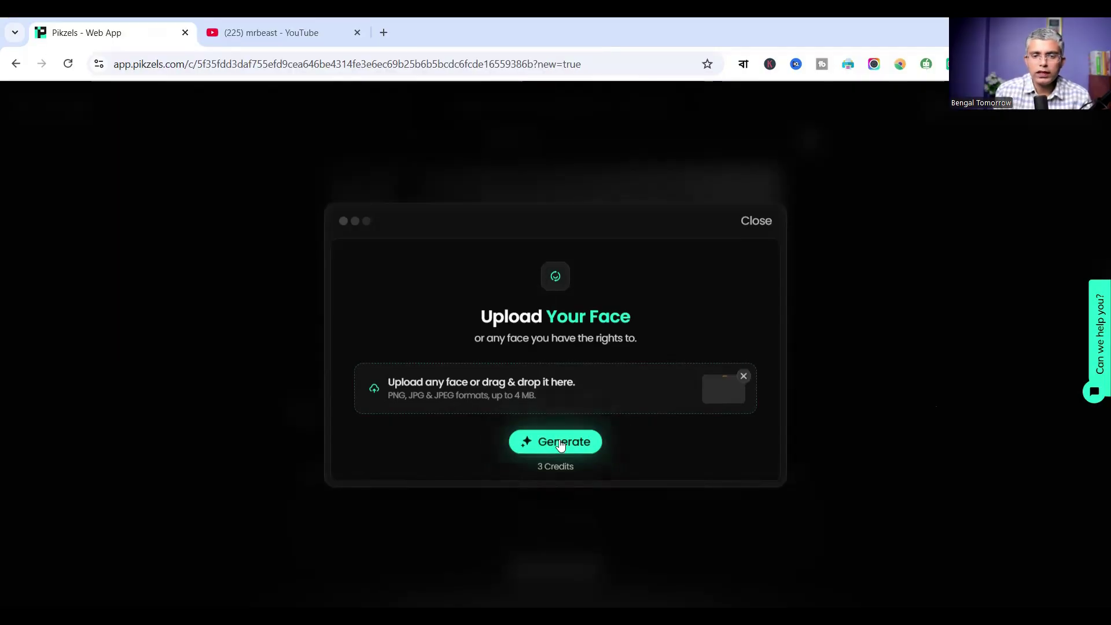
click(559, 443)
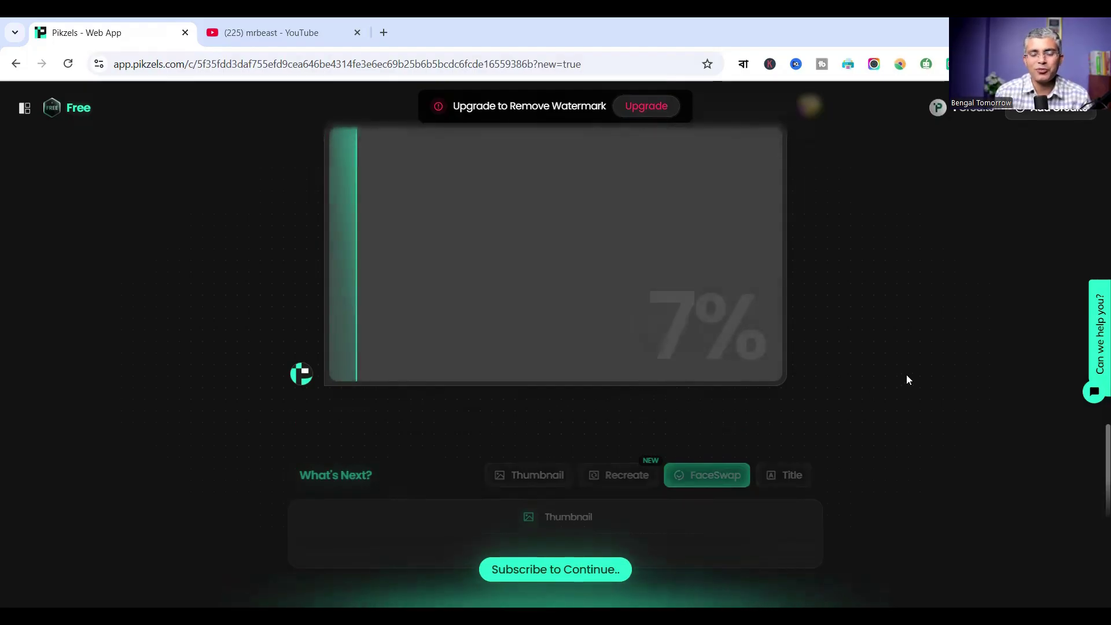
mouse_move(709, 325)
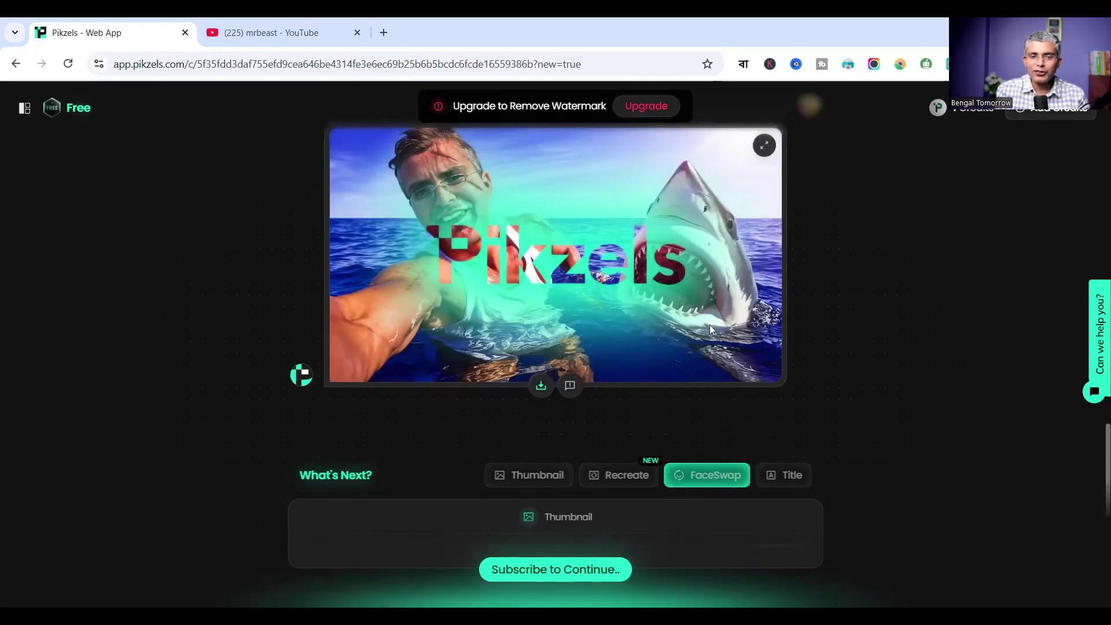